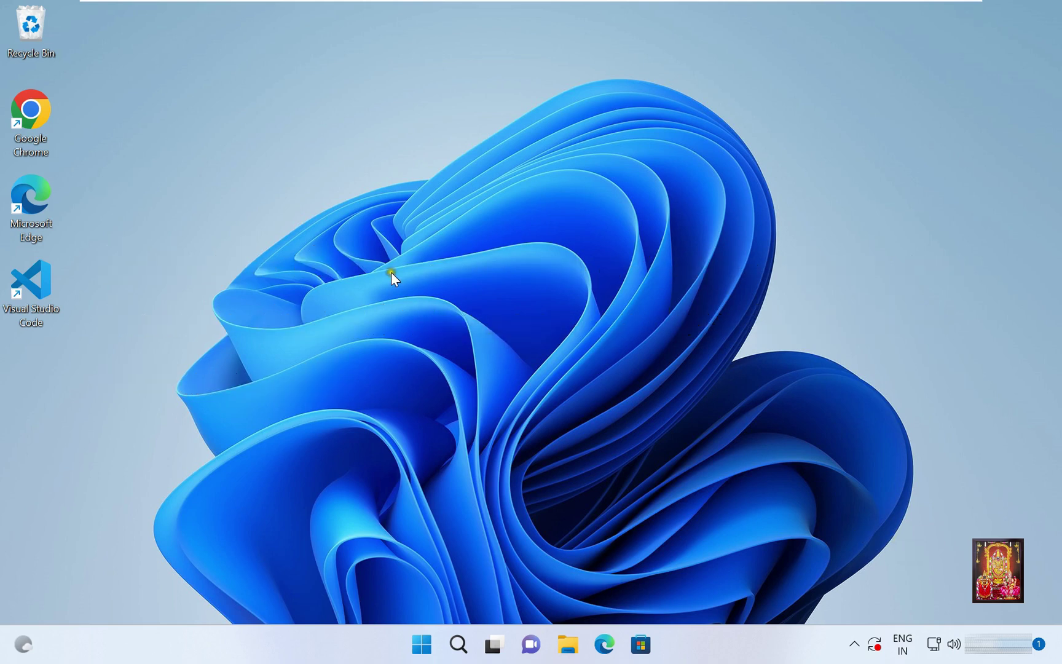
# Launch Chrome, go to google.com and search for 'download teracopy'
pyautogui.doubleClick(48, 121)
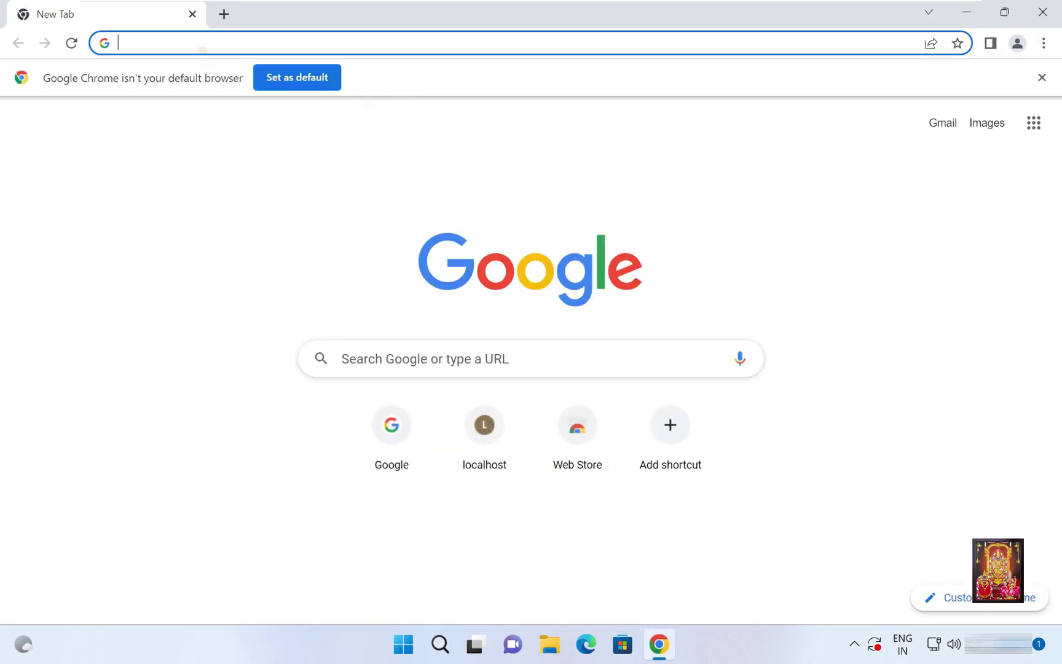
pyautogui.write('google.com')
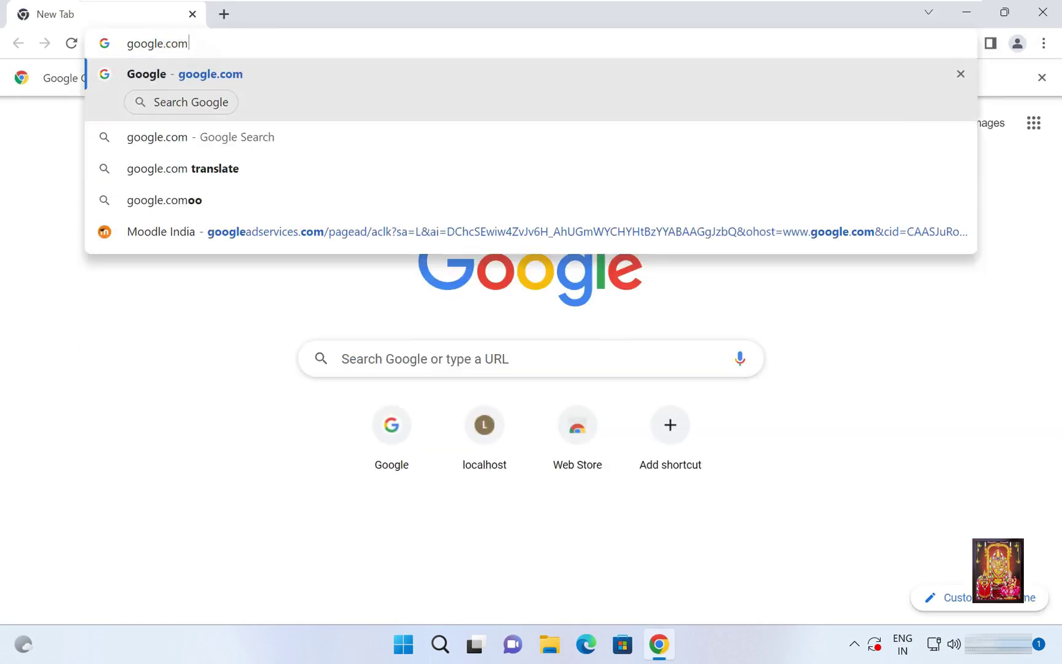
pyautogui.press('Return')
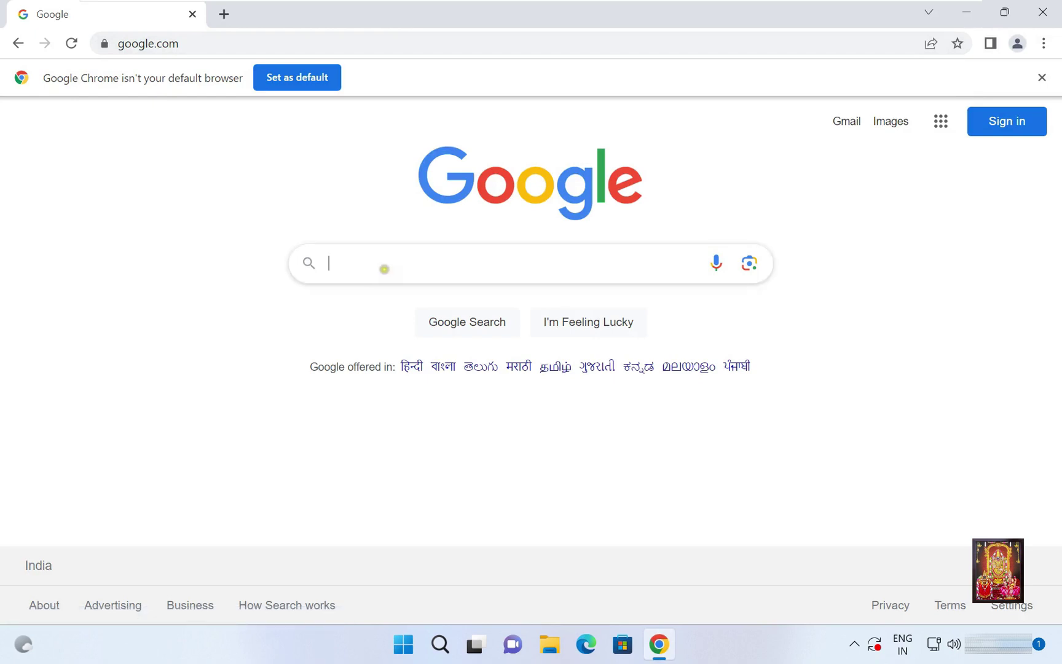
pyautogui.write('download')
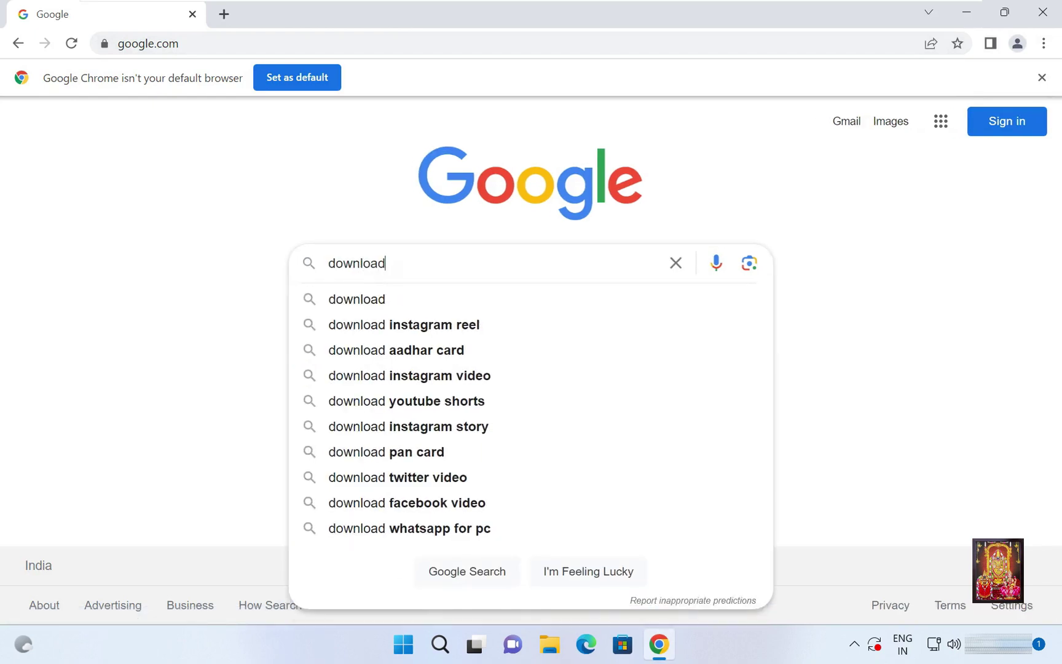
pyautogui.write(' t')
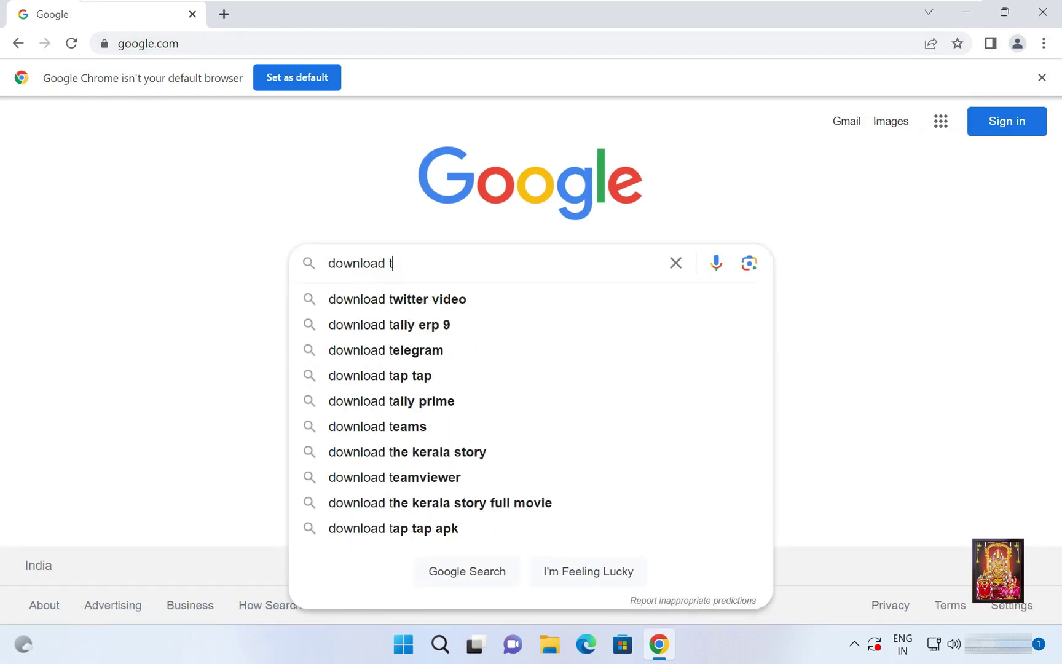
pyautogui.write('eracopy')
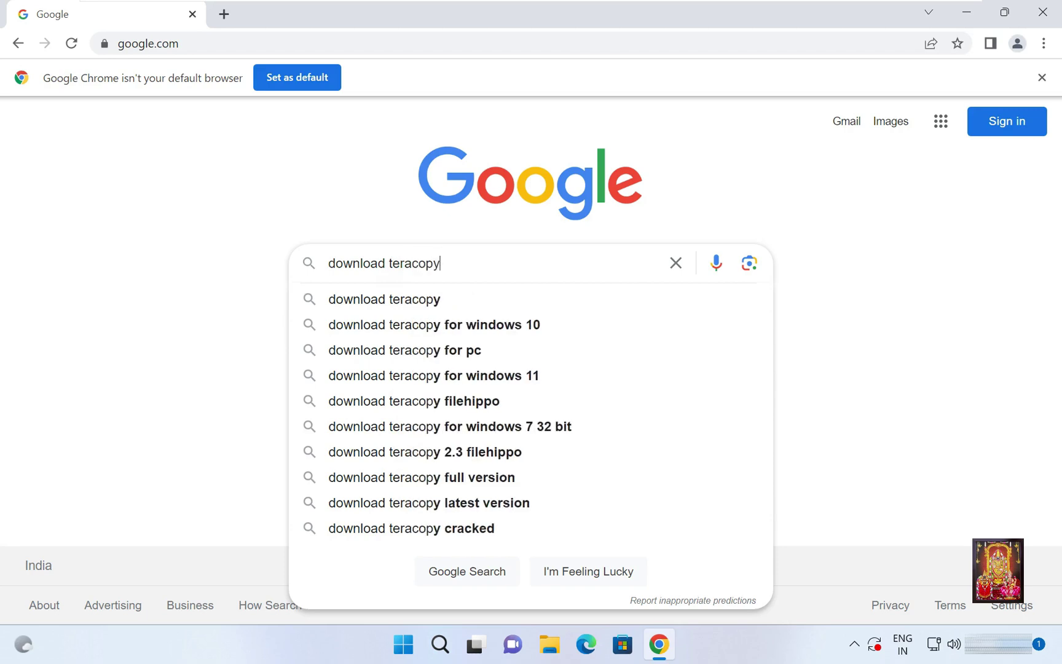
pyautogui.click(412, 302)
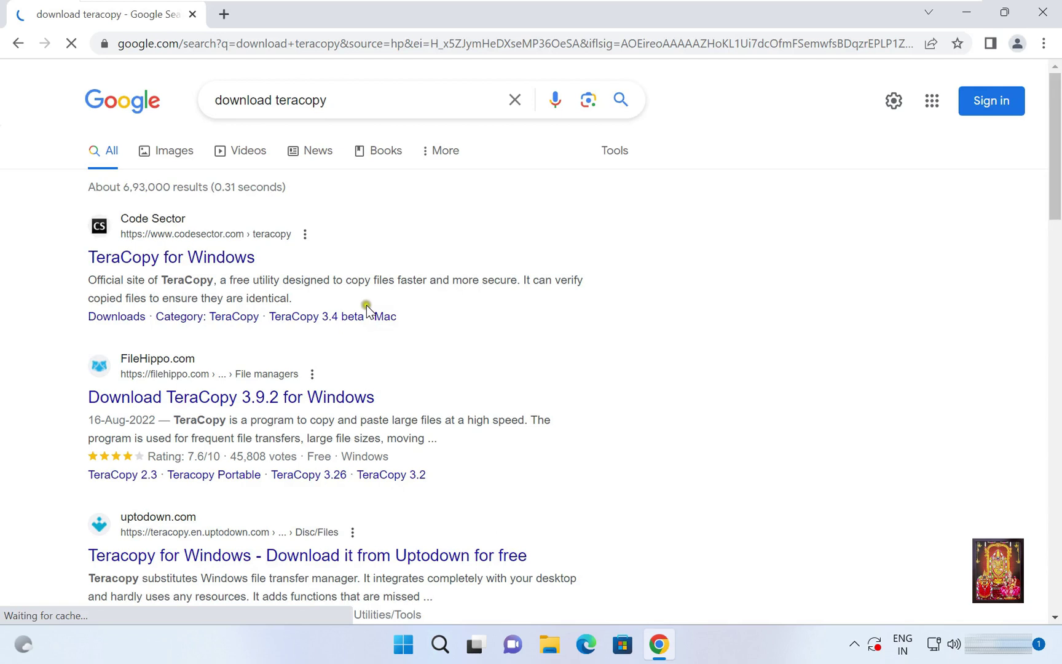
# Download teracopy.exe (TeraCopy 3.9.7, 10.6 MB) from Code Sector and confirm it finished
pyautogui.click(208, 265)
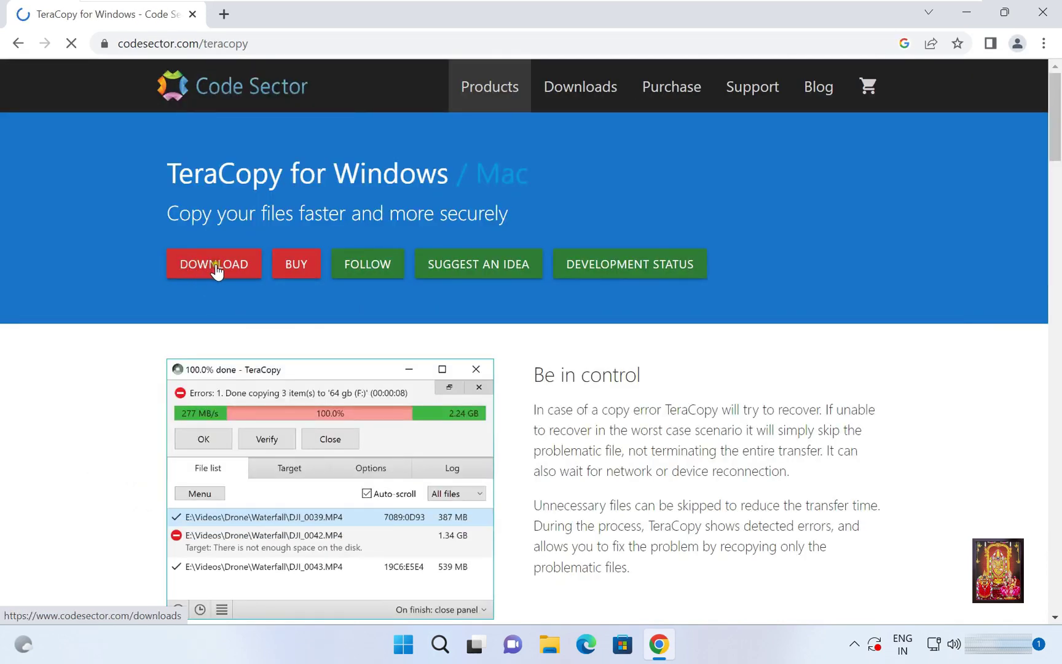
pyautogui.click(216, 269)
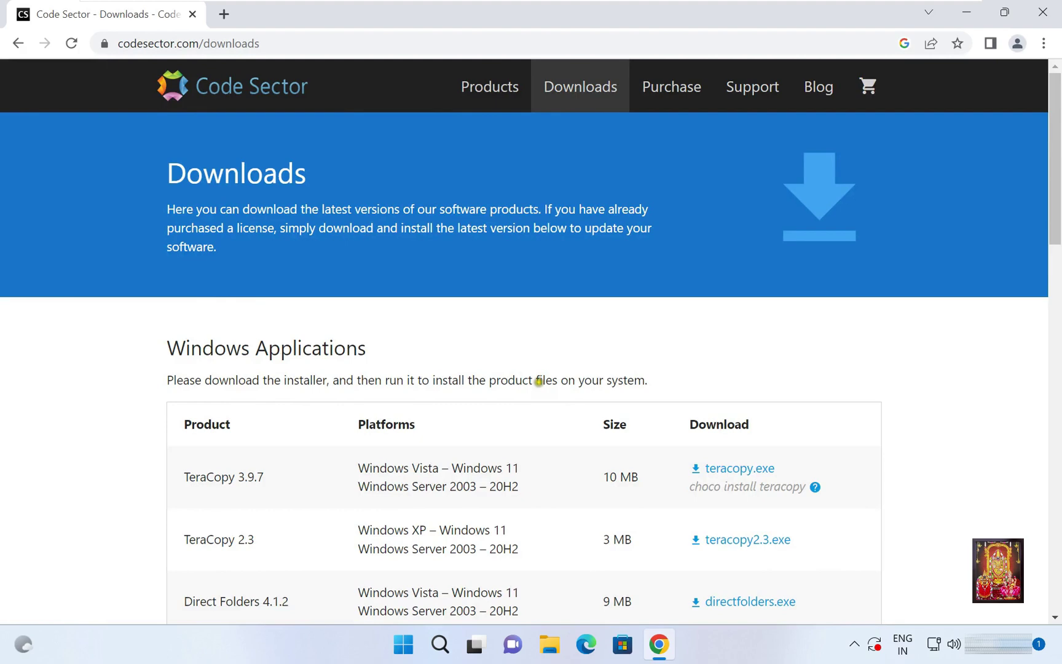
pyautogui.scroll(-3, 588, 365)
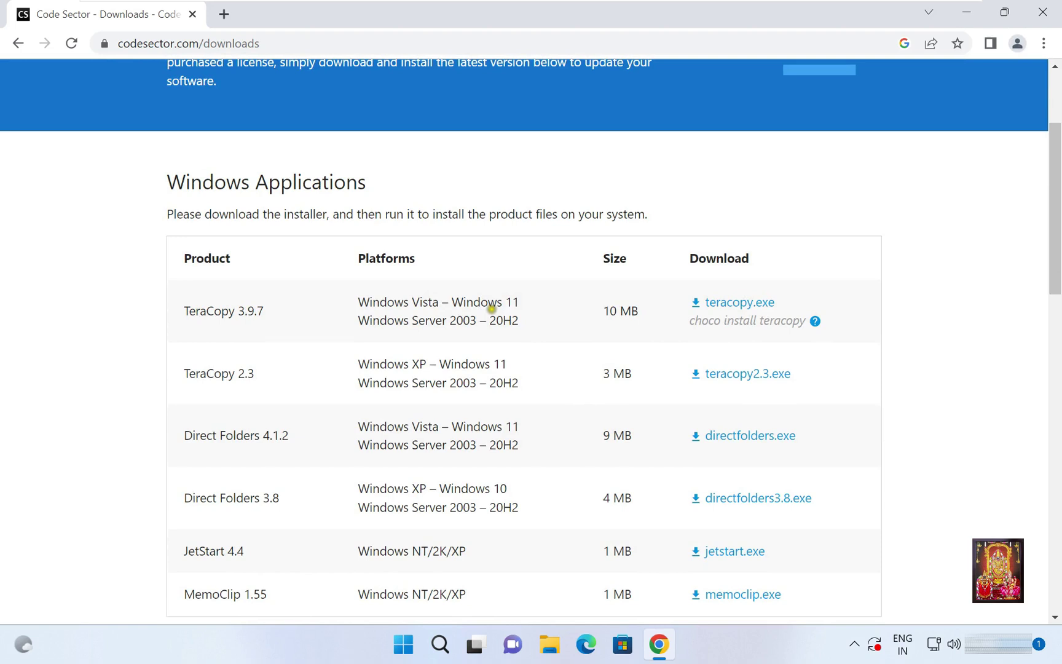
pyautogui.click(723, 306)
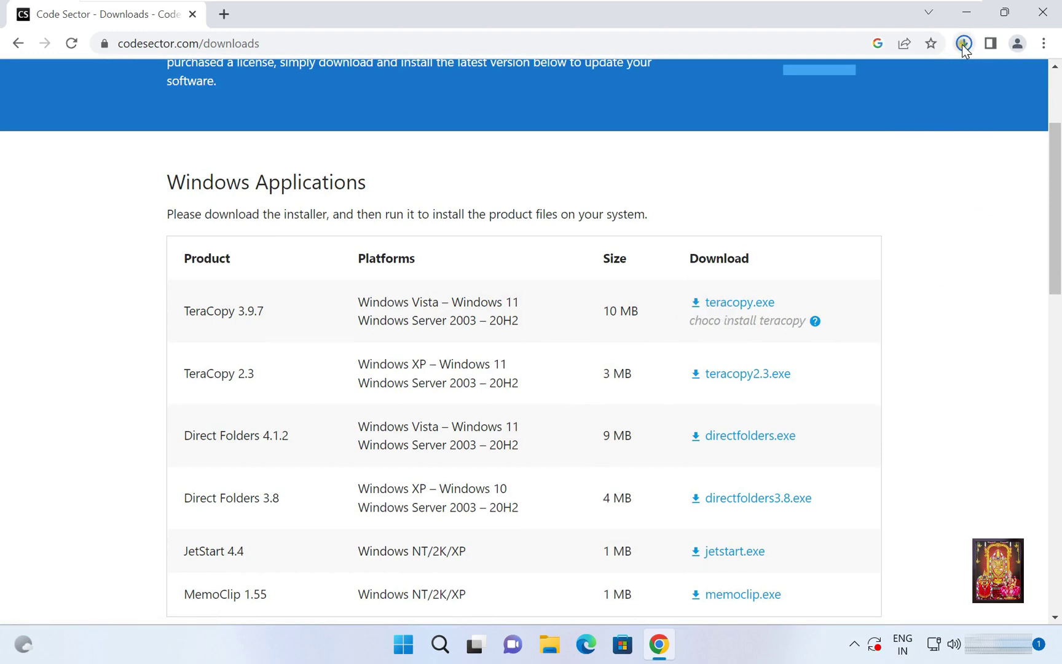
pyautogui.click(964, 43)
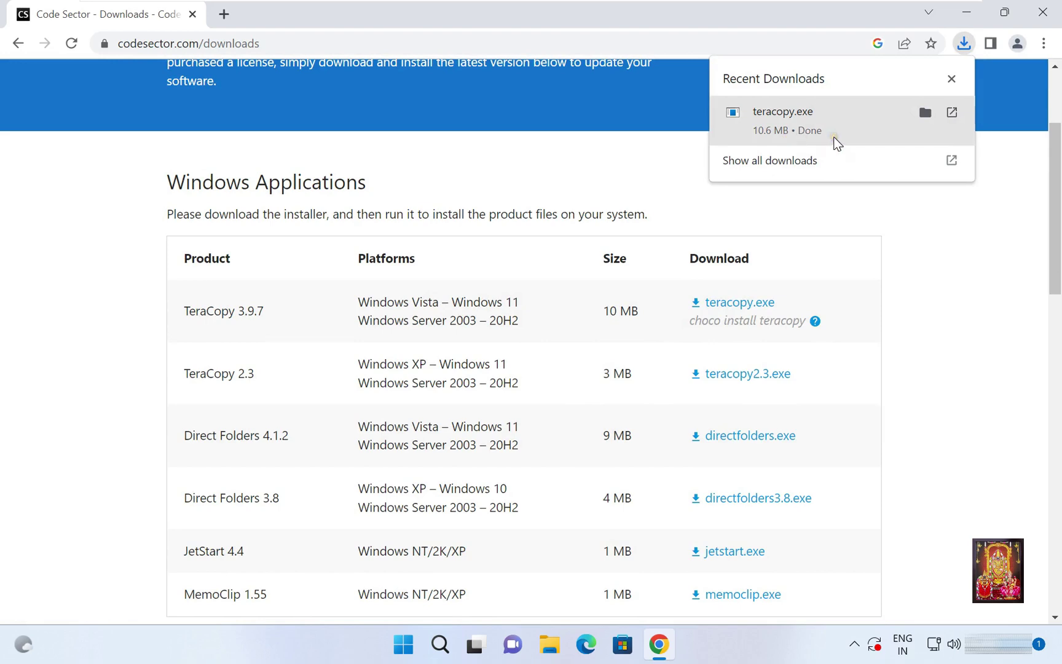
# Close Chrome, run the teracopy installer from the Downloads folder, and close Explorer
pyautogui.click(1044, 12)
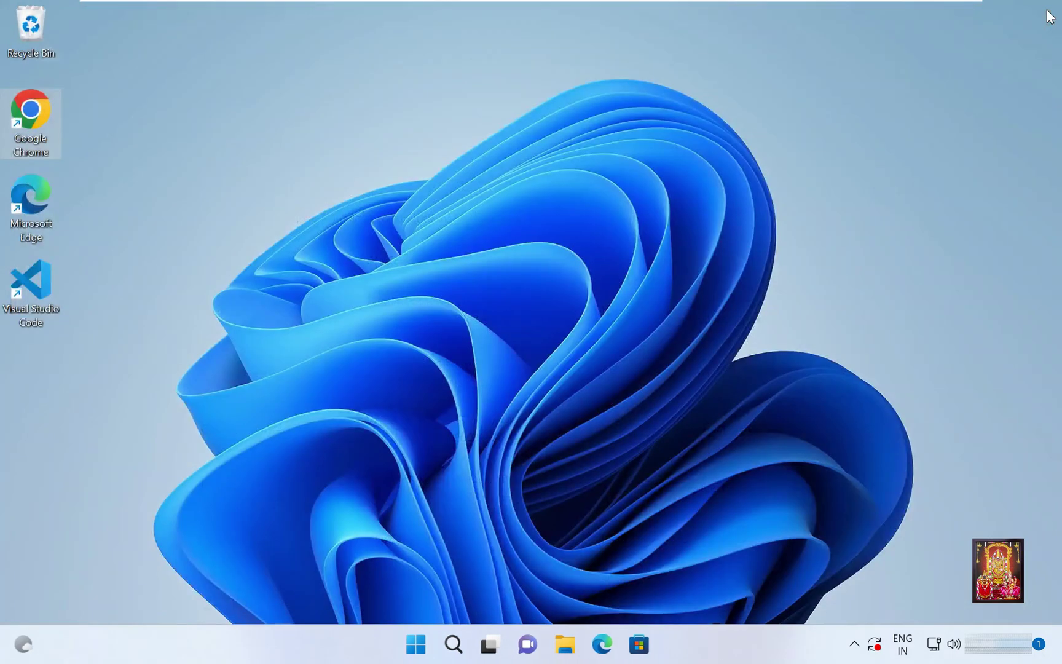
pyautogui.click(567, 644)
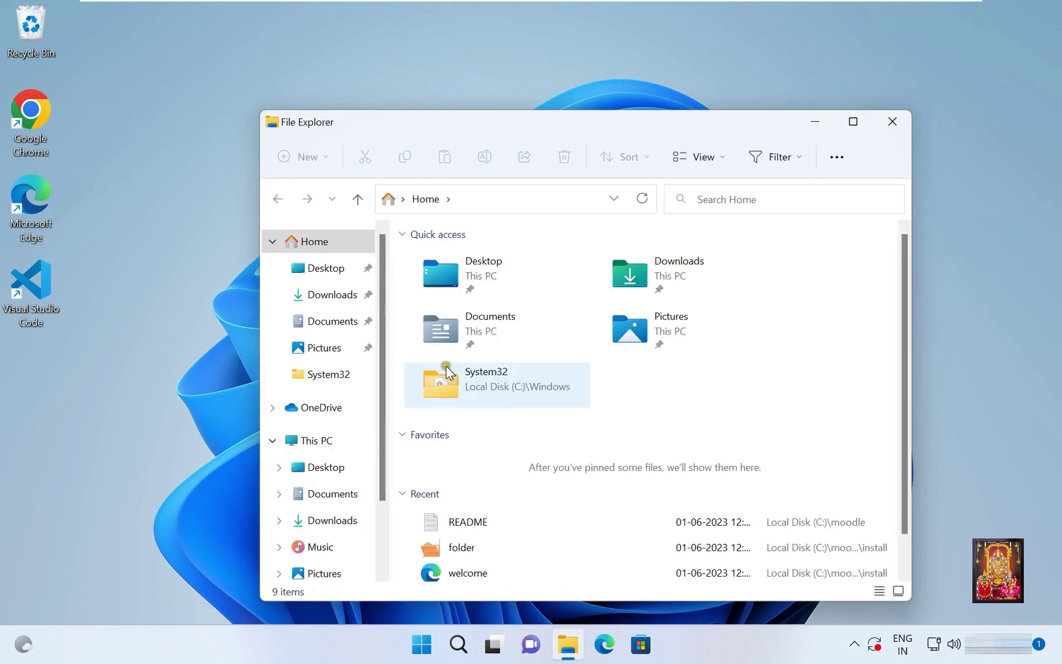
pyautogui.click(324, 293)
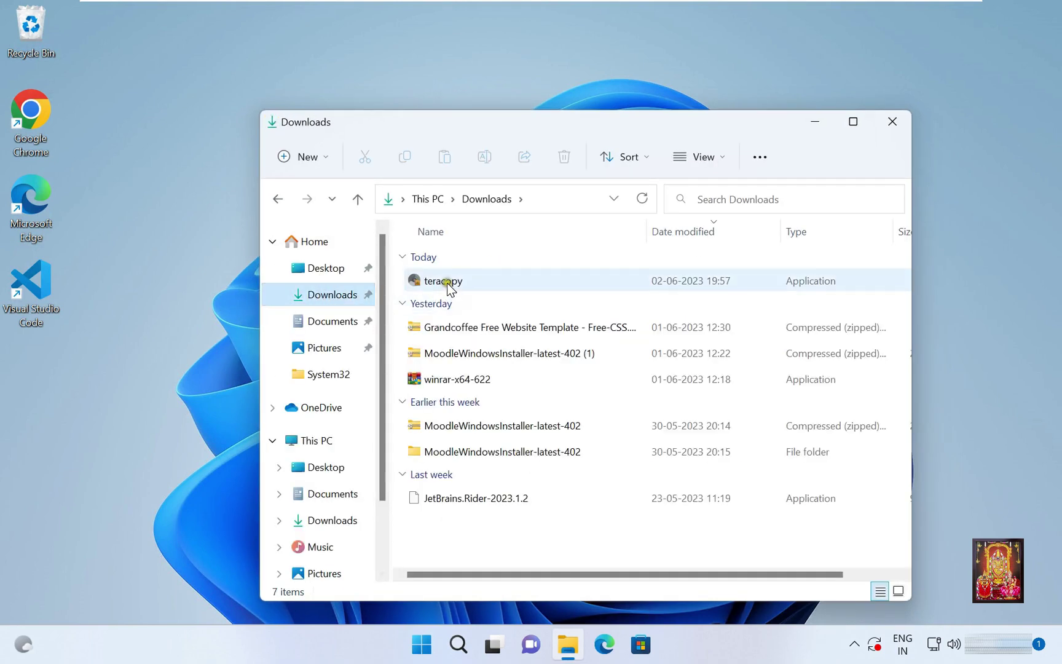
pyautogui.click(434, 284)
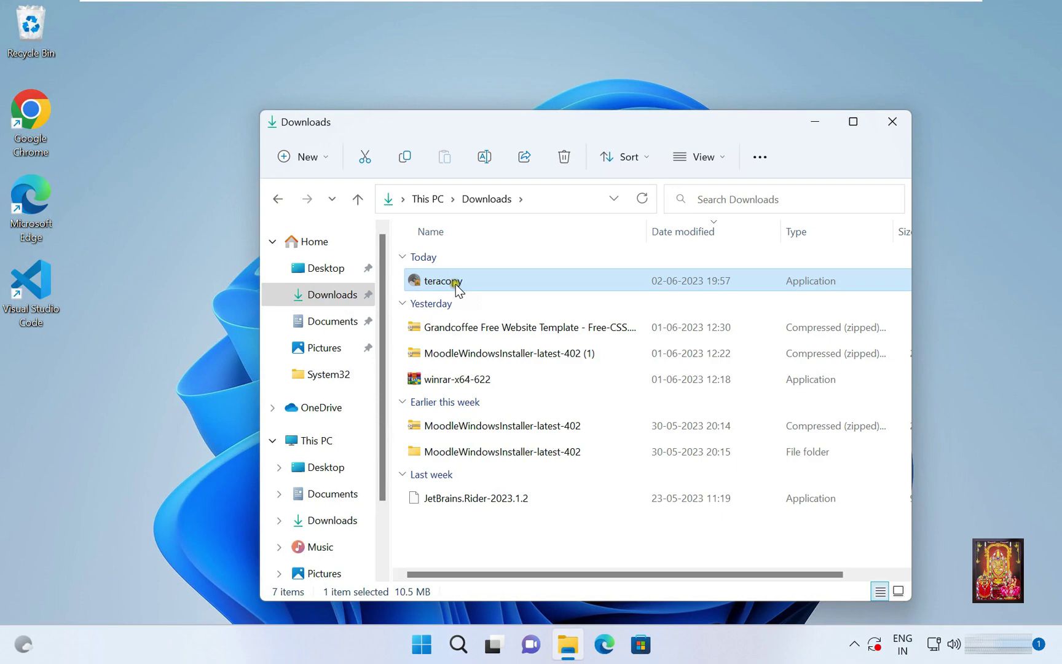
pyautogui.rightClick(456, 284)
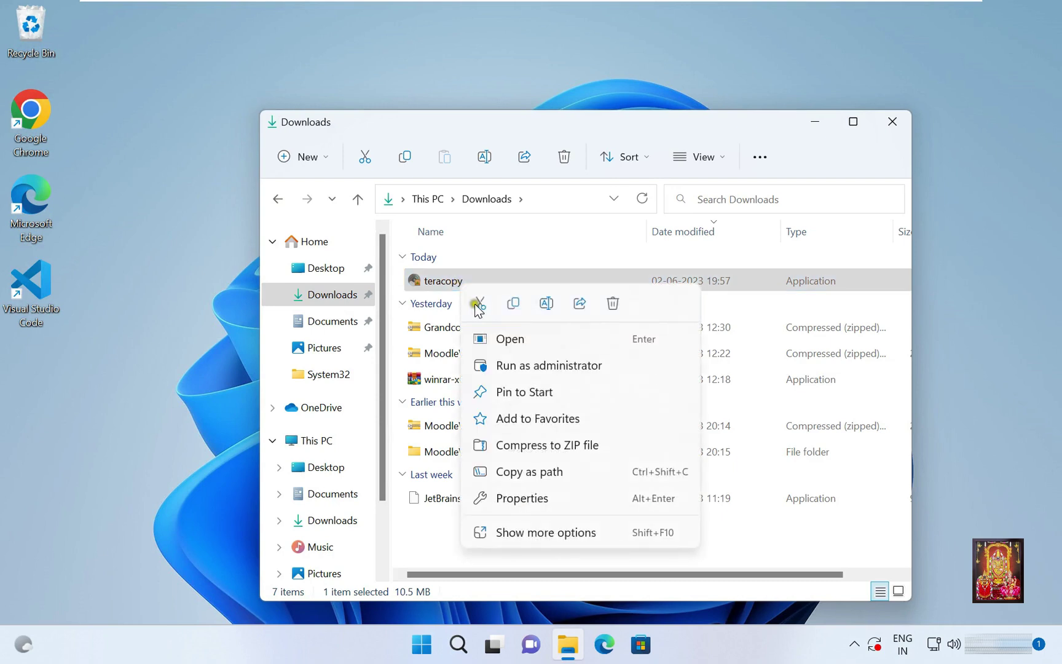
pyautogui.click(492, 338)
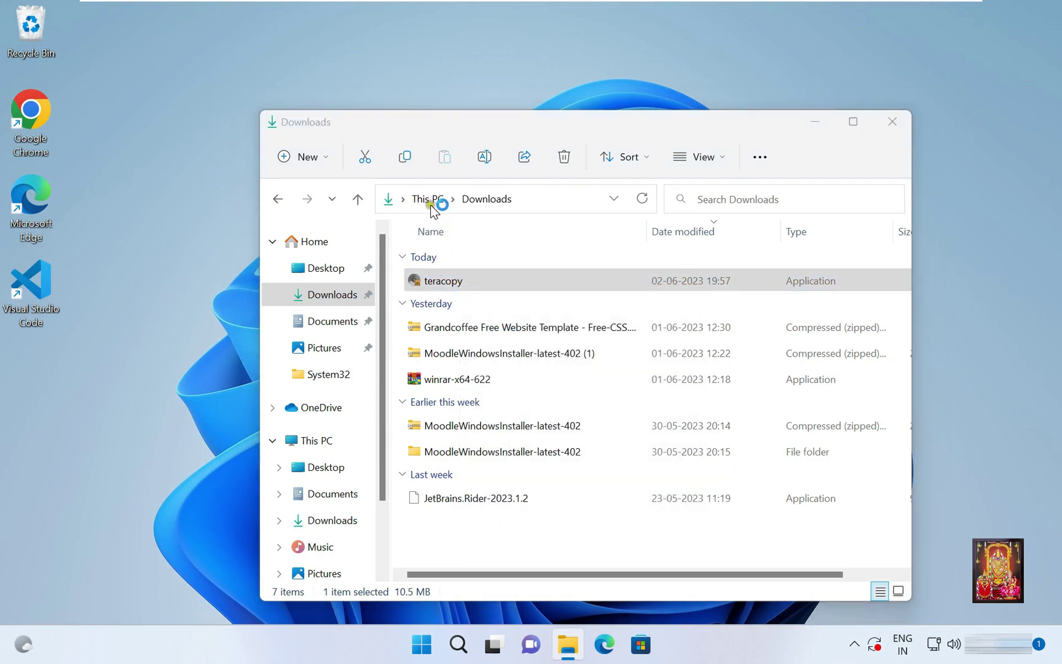
pyautogui.click(892, 123)
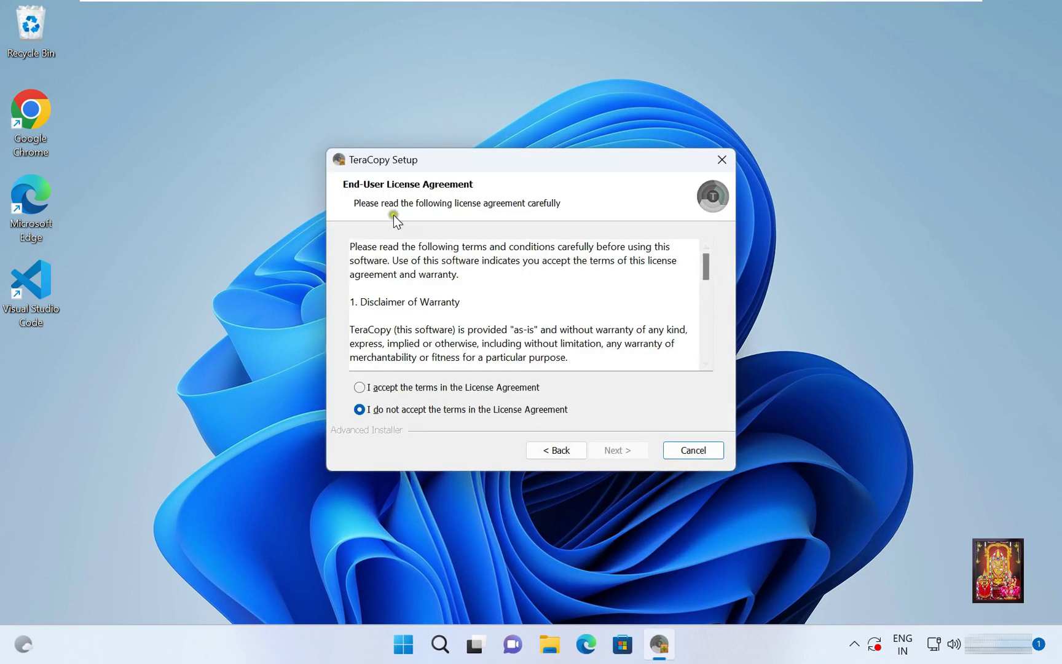
# Accept the license, keep default file associations, install, and approve the UAC prompt
pyautogui.click(383, 387)
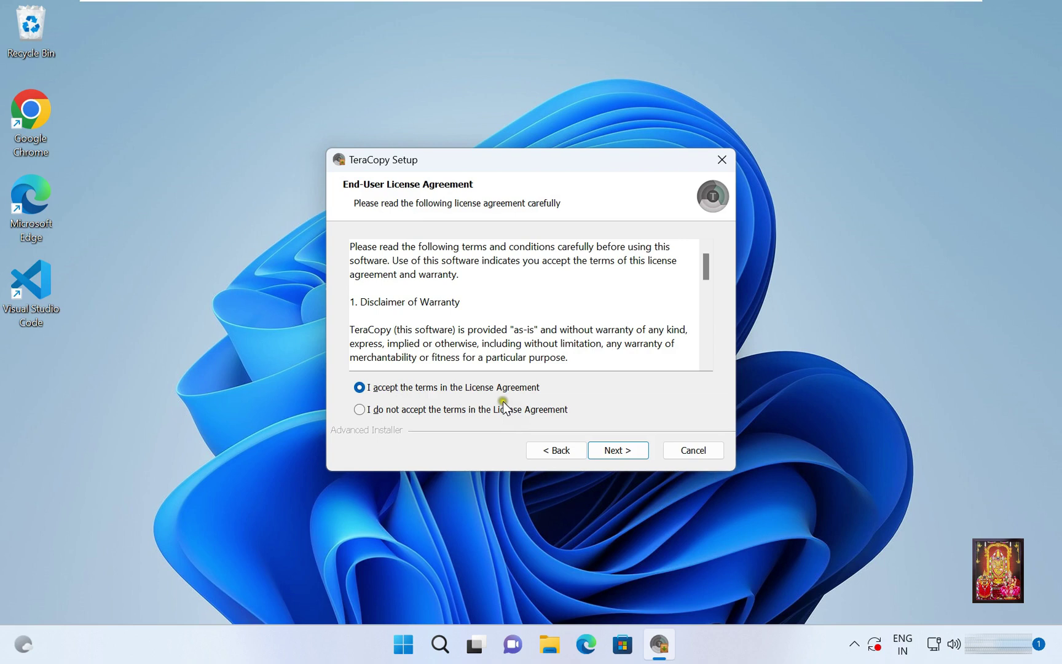
pyautogui.click(618, 451)
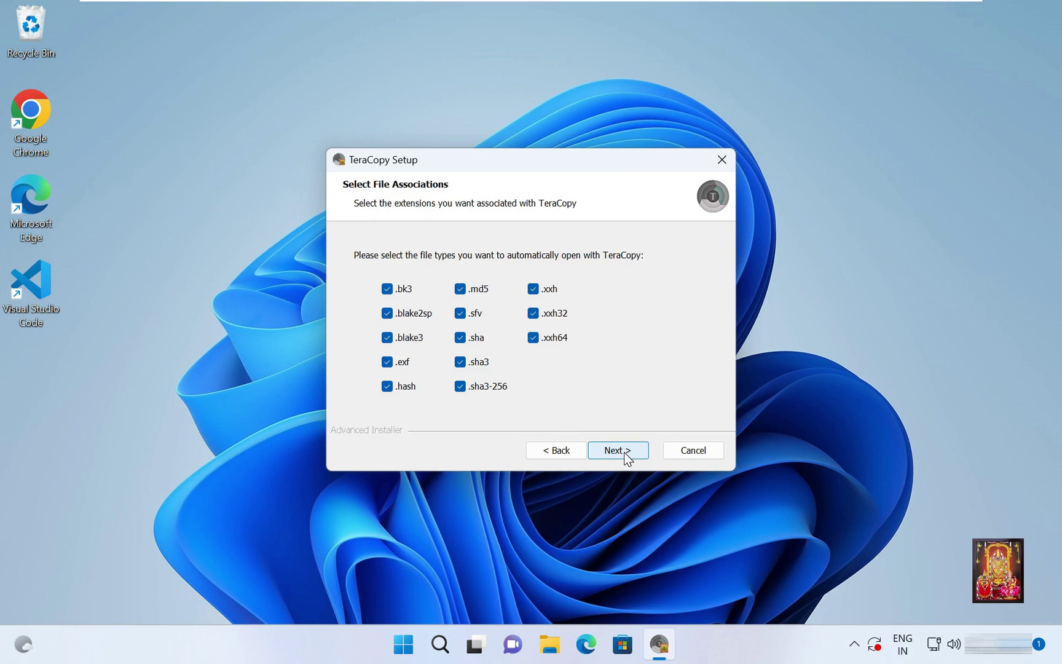
pyautogui.click(618, 450)
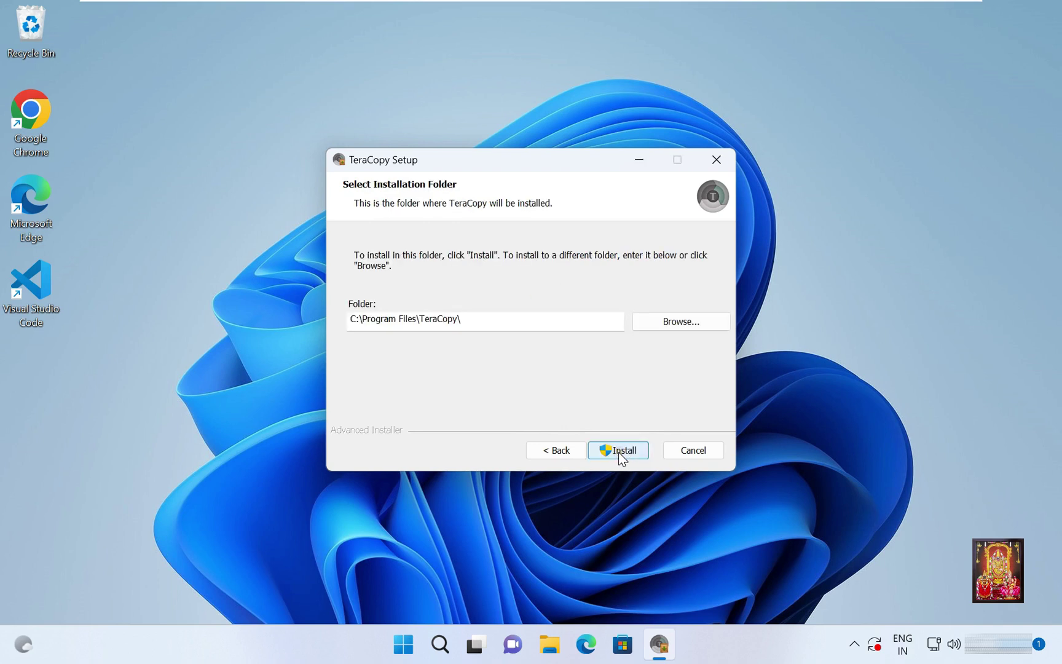
pyautogui.click(619, 451)
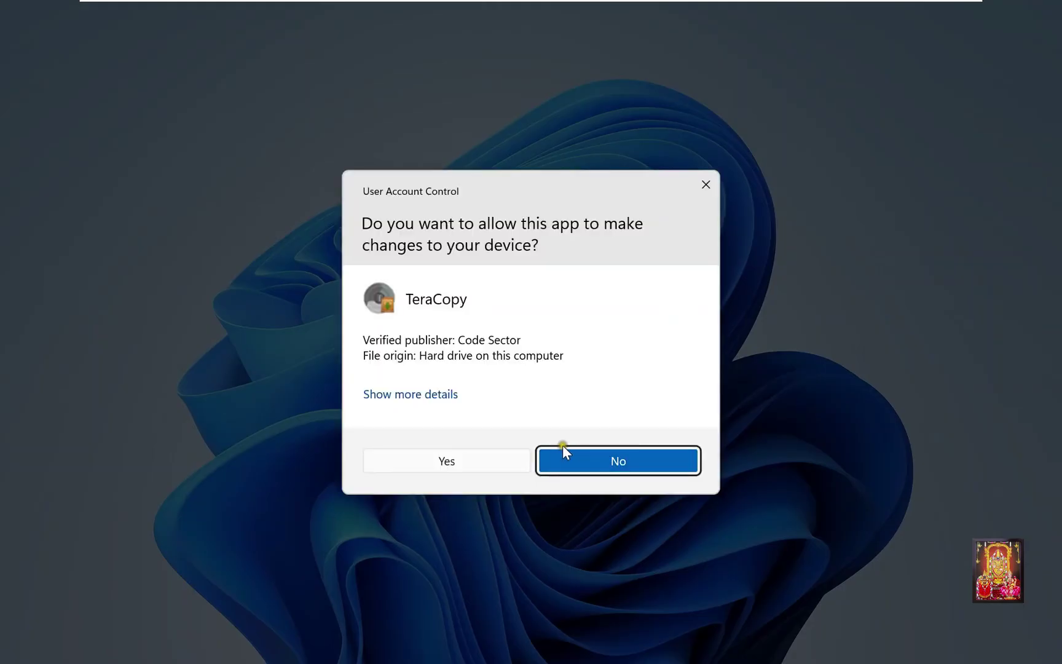
pyautogui.click(444, 461)
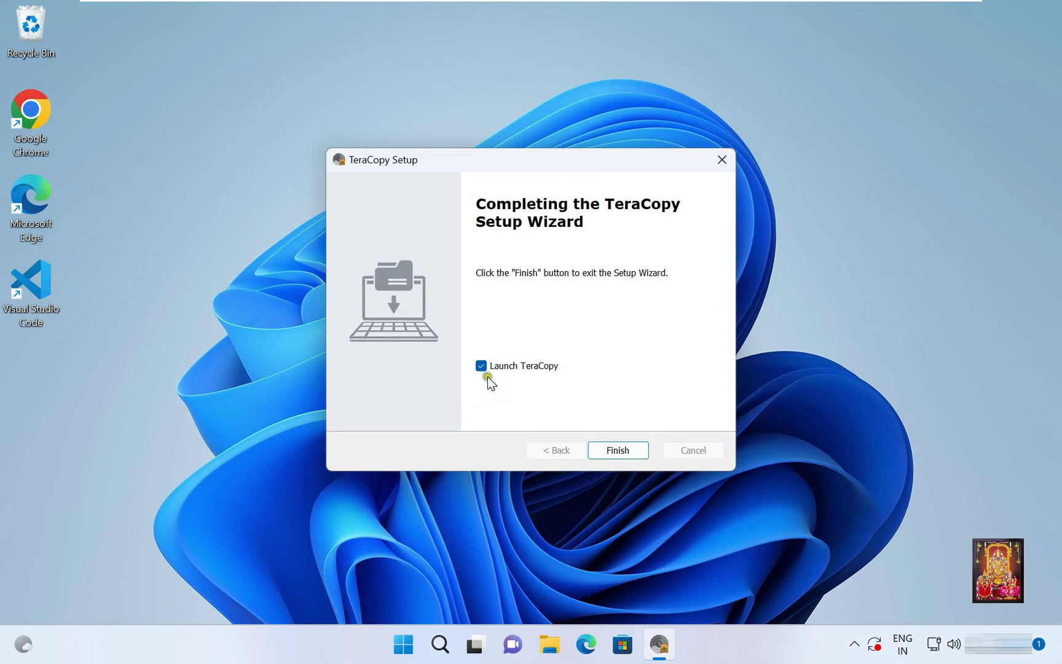
# Finish setup to launch TeraCopy 3.9.7, move its window, then close it
pyautogui.click(619, 450)
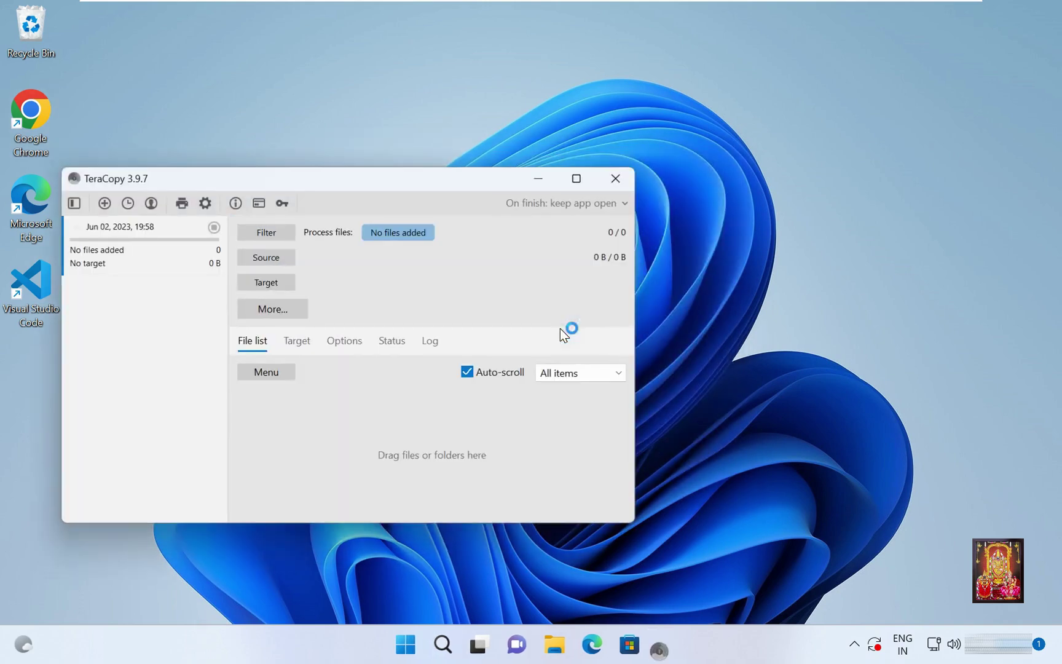
pyautogui.moveTo(427, 179); pyautogui.dragTo(537, 143)
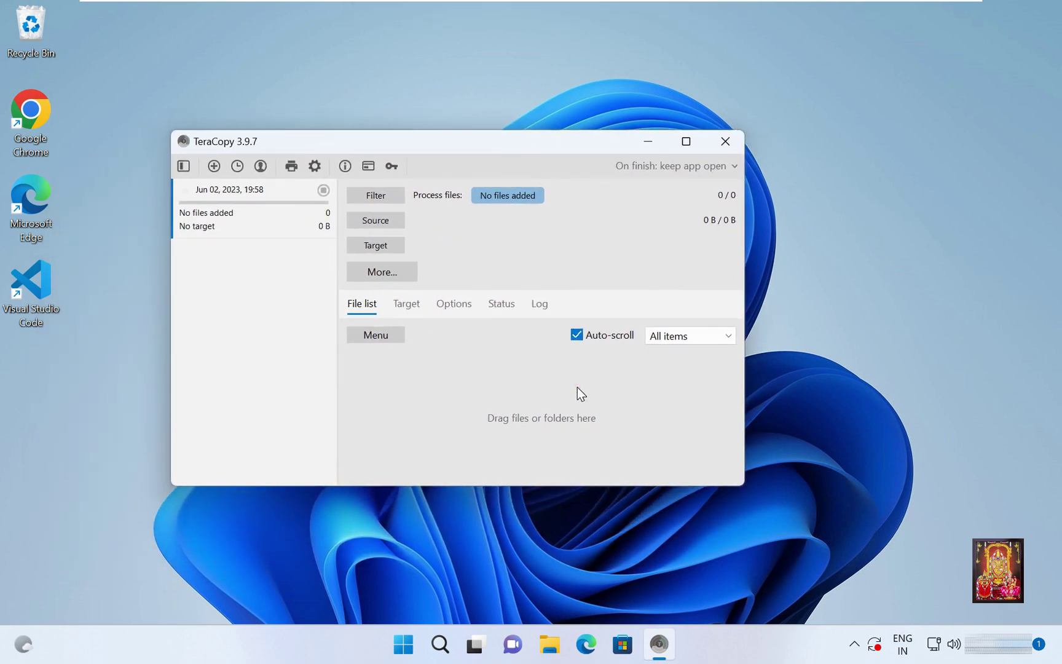
pyautogui.click(735, 142)
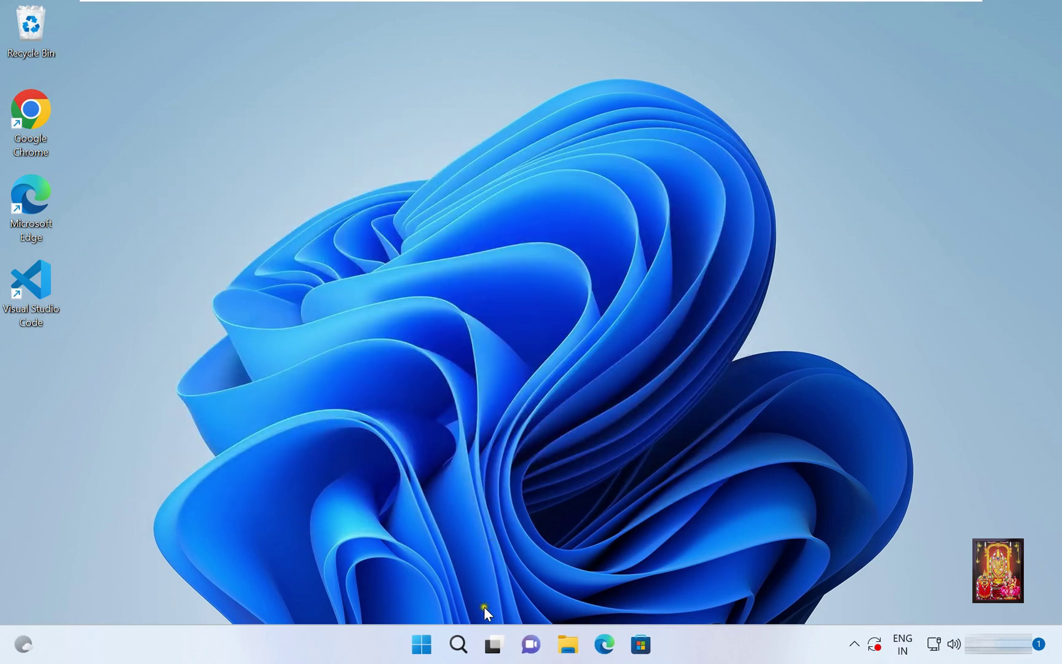
# Copy the JetBrains.Rider-2023.1.2 installer from the Downloads folder in File Explorer
pyautogui.click(568, 645)
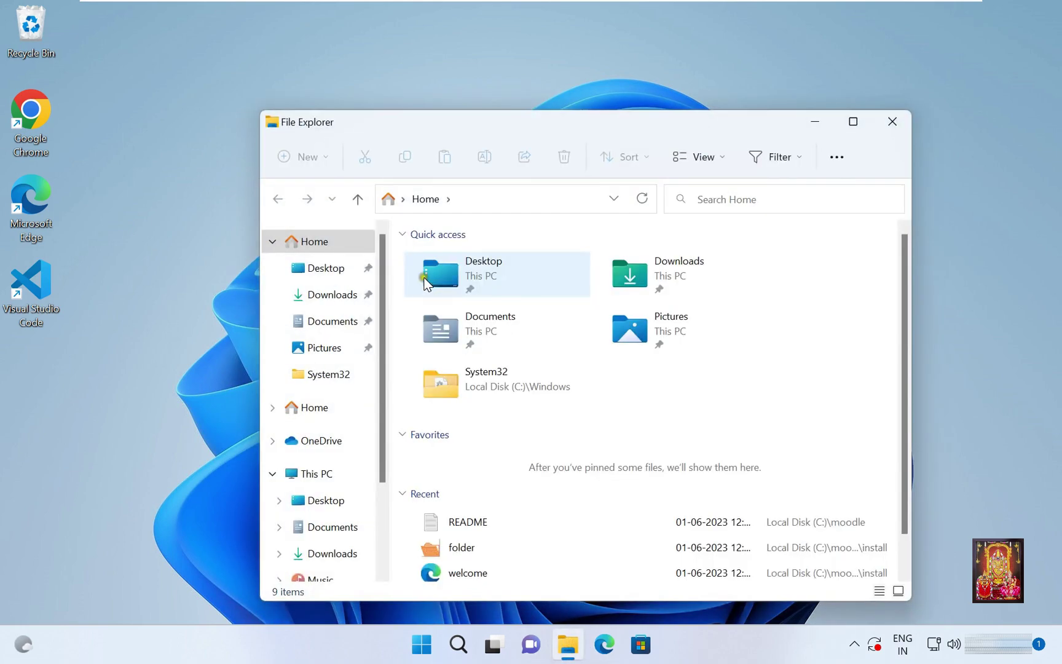
pyautogui.moveTo(482, 126); pyautogui.dragTo(472, 95)
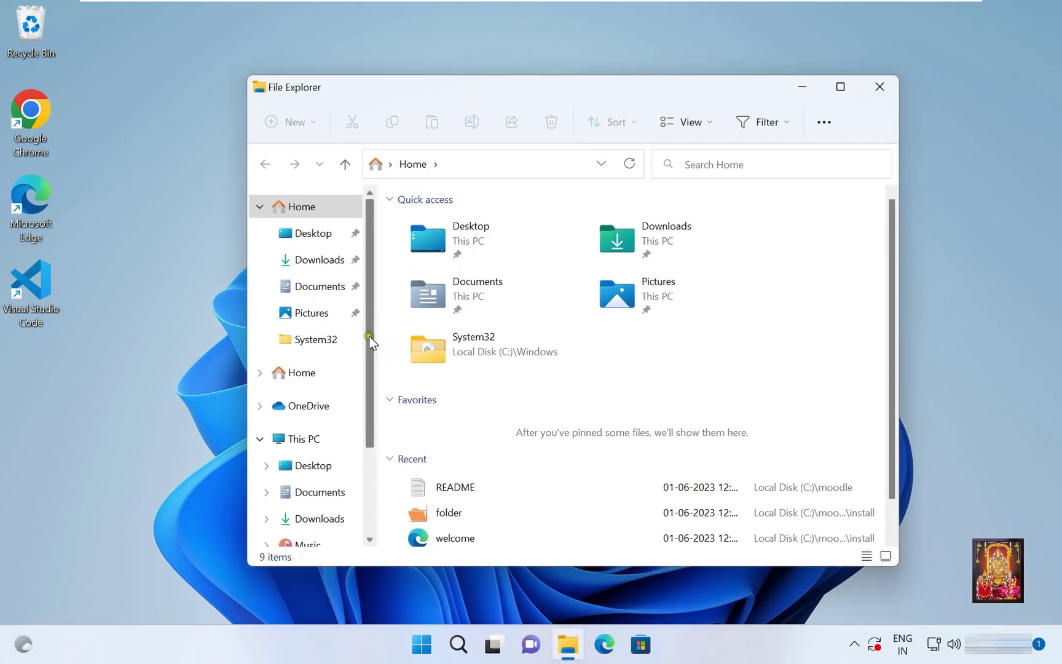
pyautogui.scroll(-1, 369, 335)
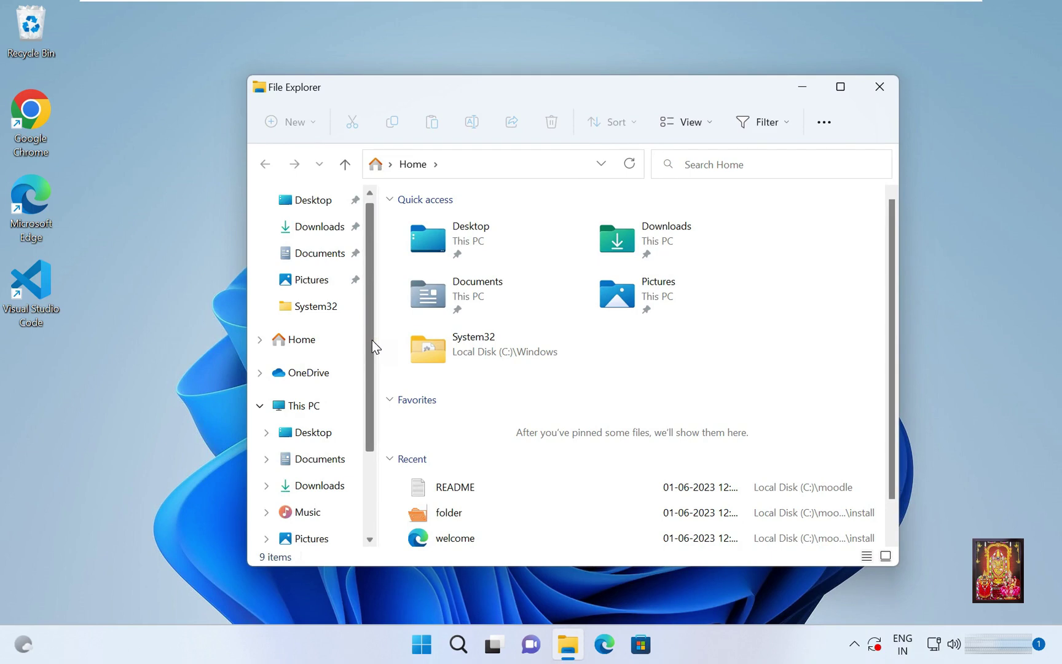
pyautogui.click(317, 227)
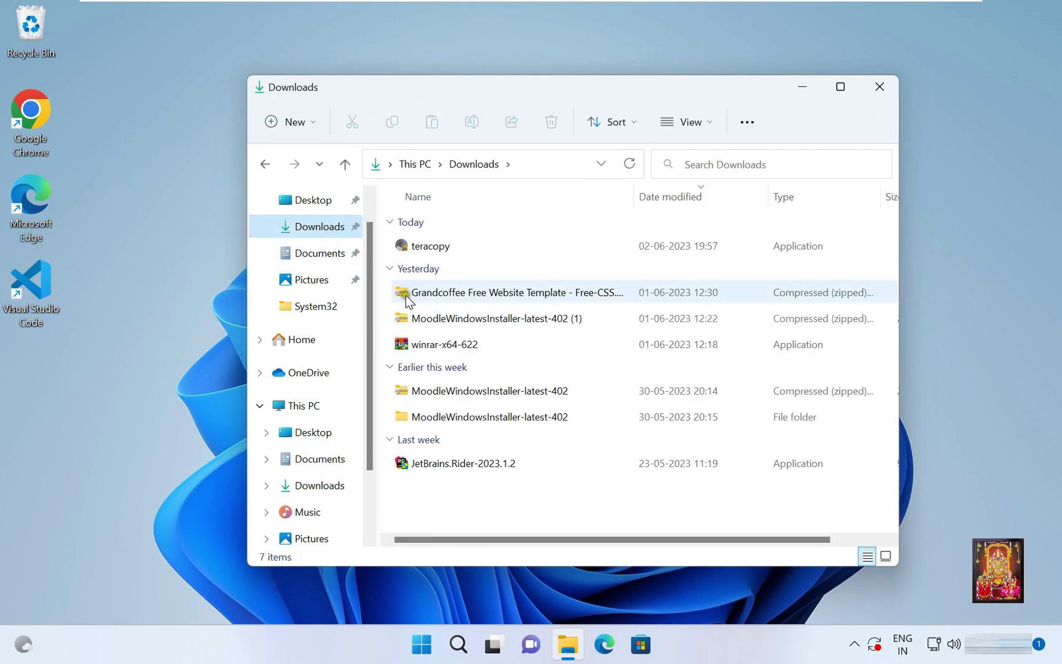
pyautogui.click(442, 464)
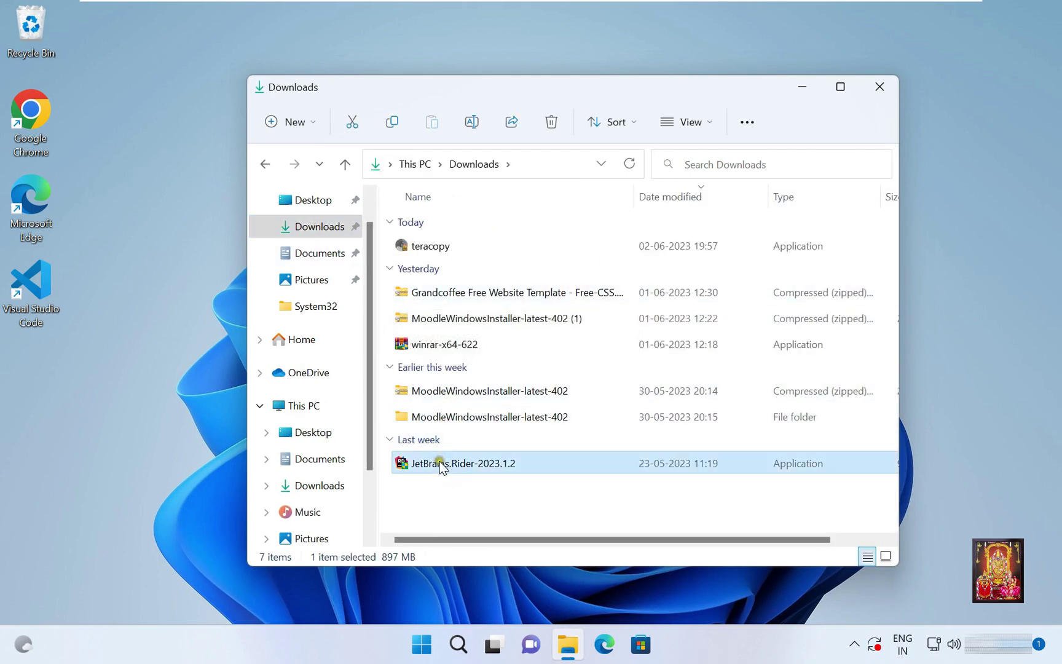
pyautogui.rightClick(441, 461)
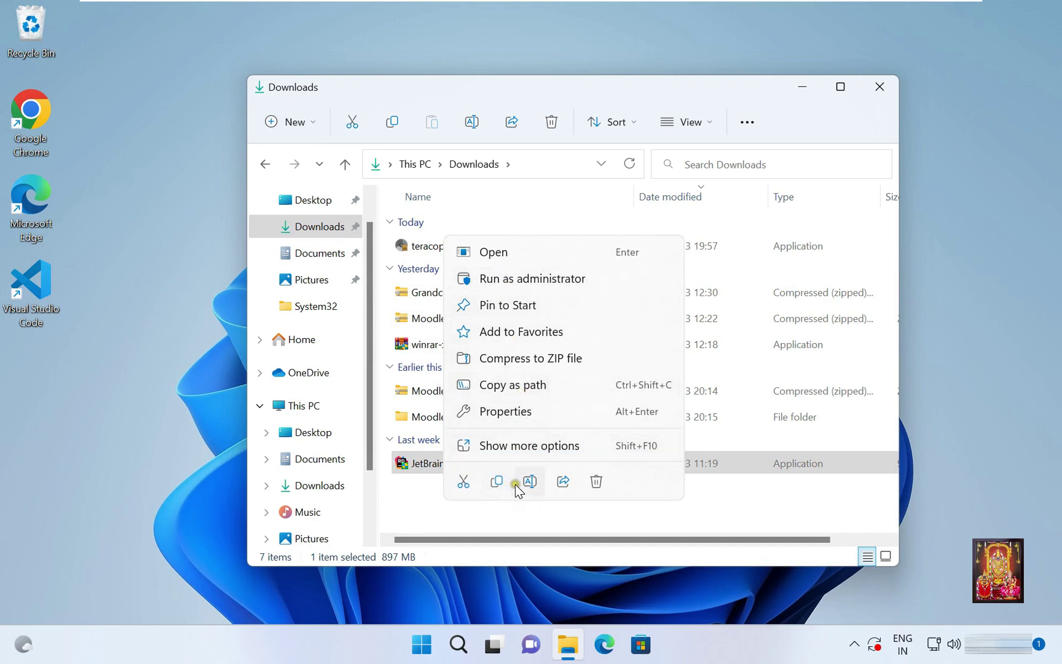
pyautogui.click(498, 482)
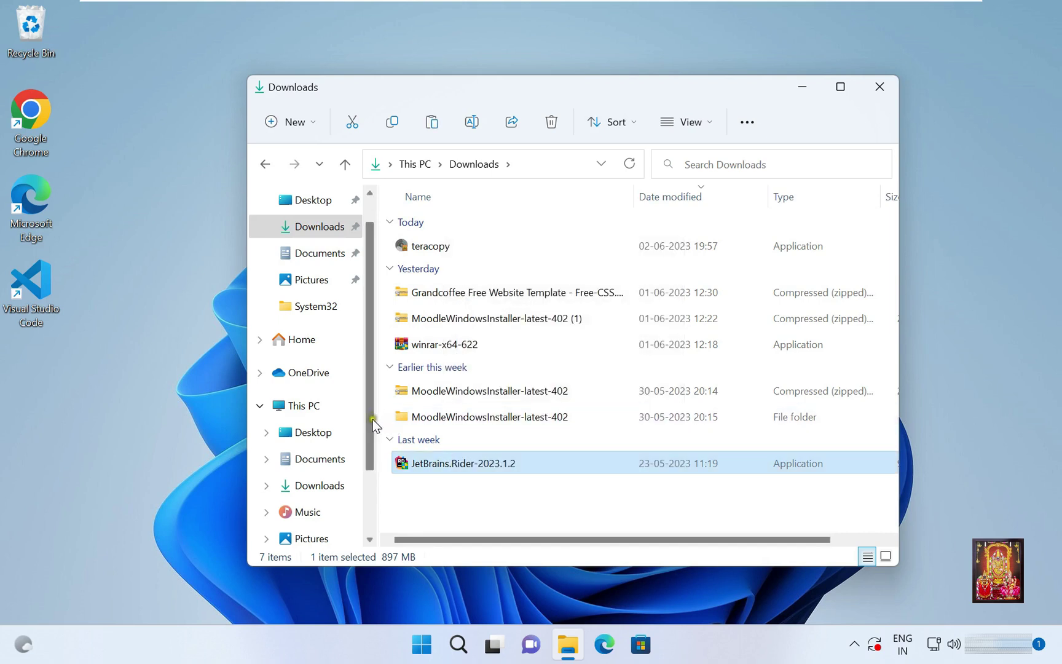
# Paste the Rider installer into Local Disk (C:)
pyautogui.scroll(-1, 372, 431)
pyautogui.click(323, 513)
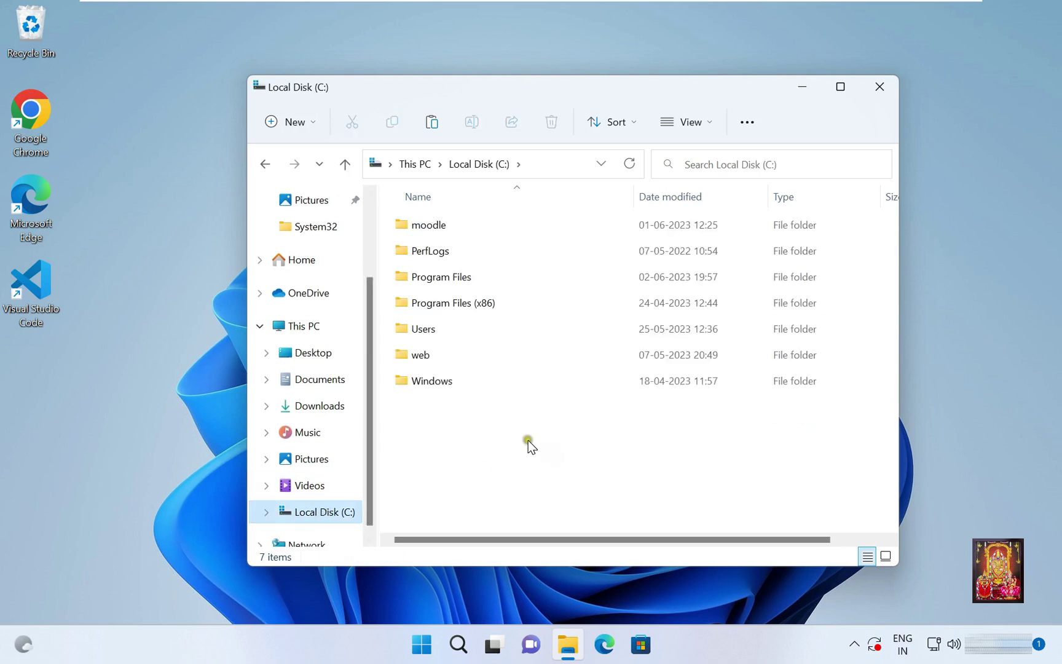
pyautogui.rightClick(439, 430)
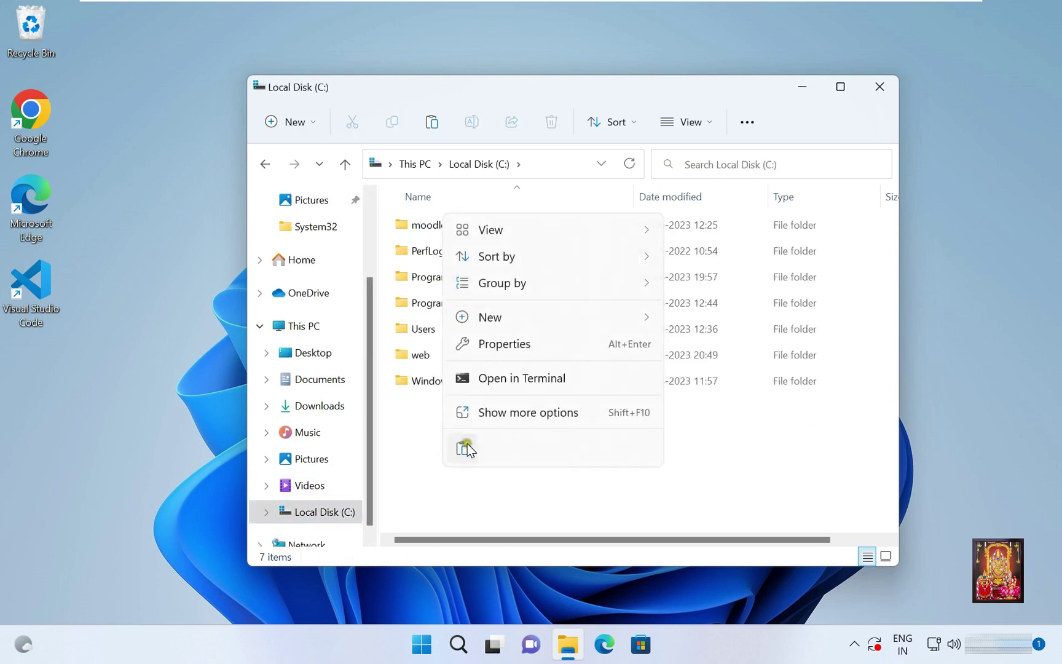
pyautogui.rightClick(452, 417)
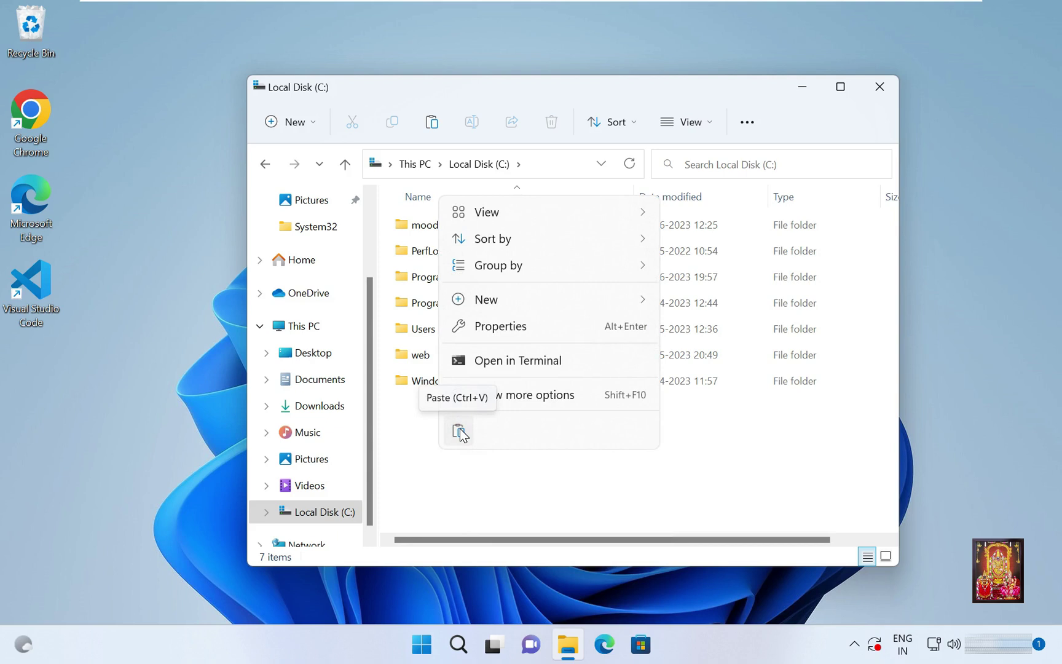
pyautogui.click(458, 431)
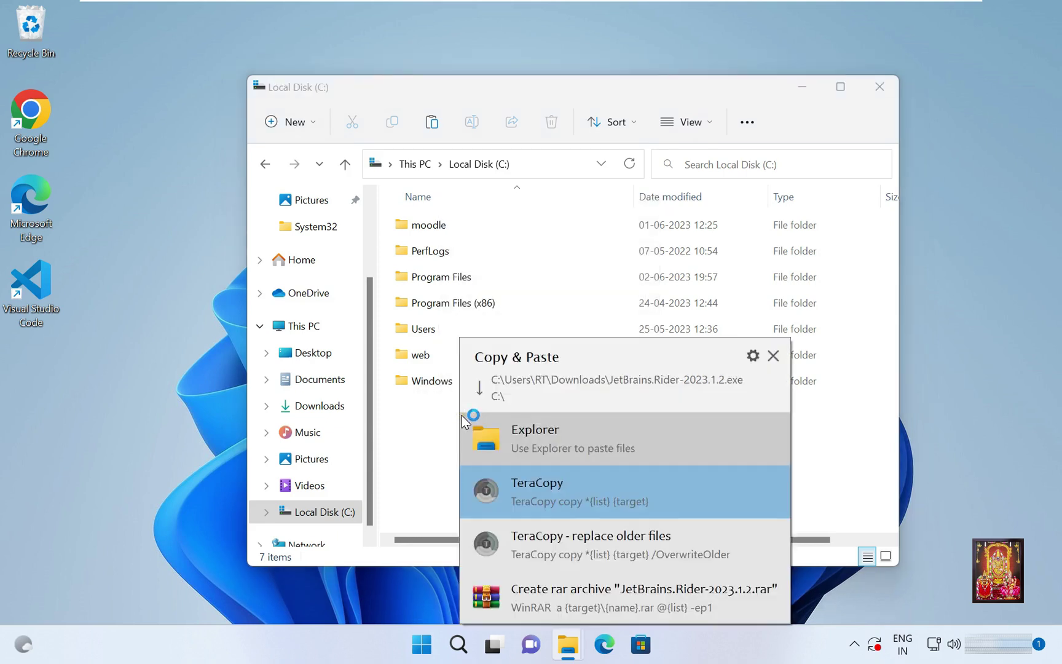
# Paste with TeraCopy, approve the UAC prompt, and close File Explorer while copying to C:\
pyautogui.click(578, 489)
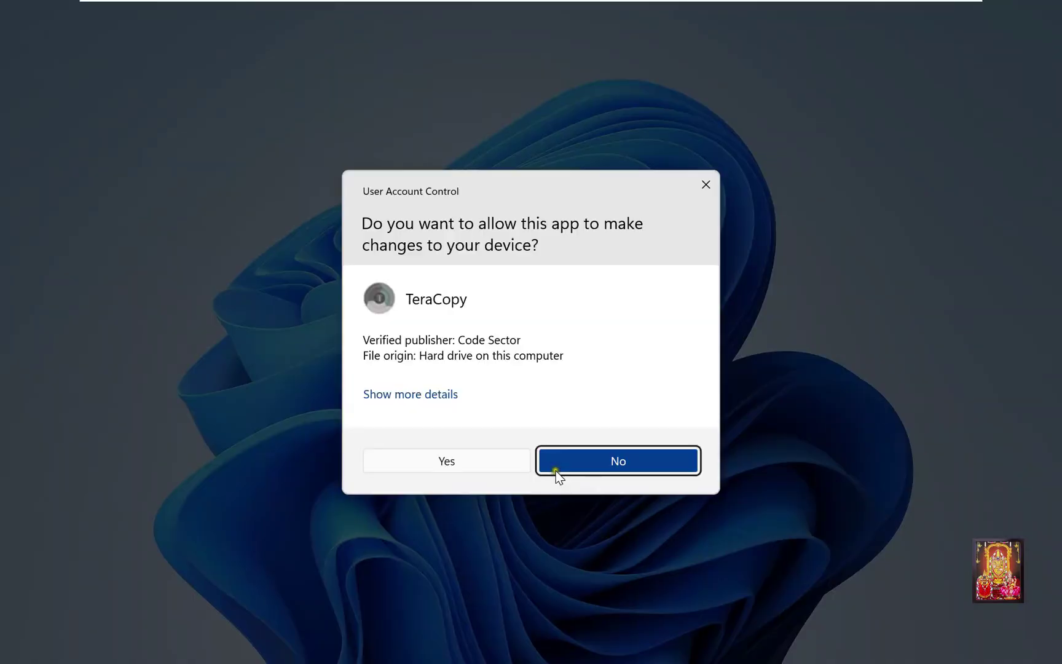
pyautogui.click(447, 460)
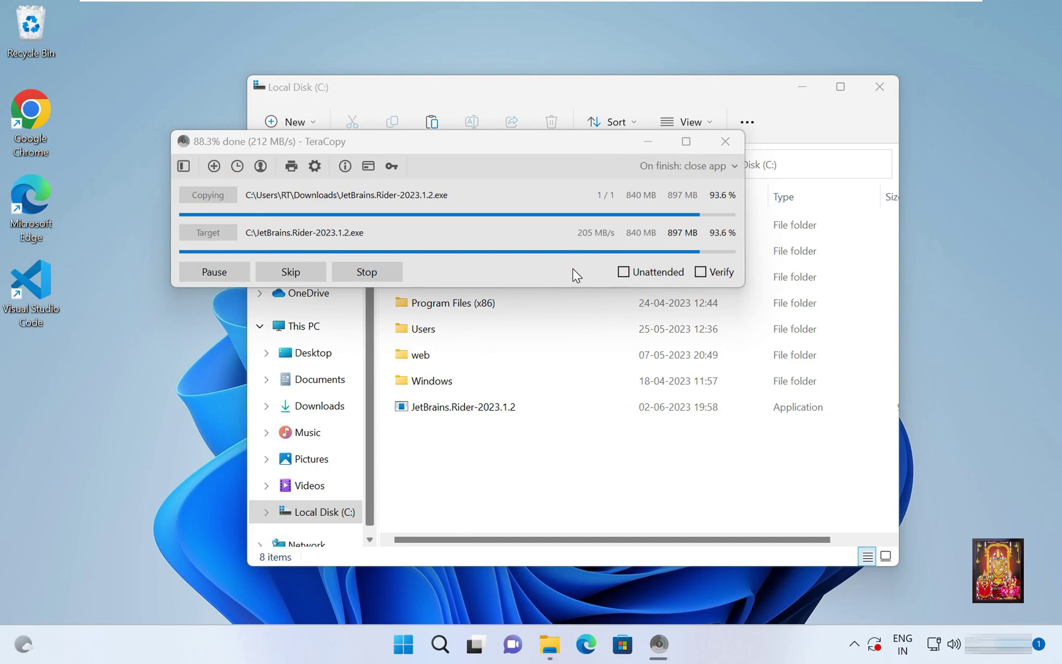
pyautogui.click(399, 105)
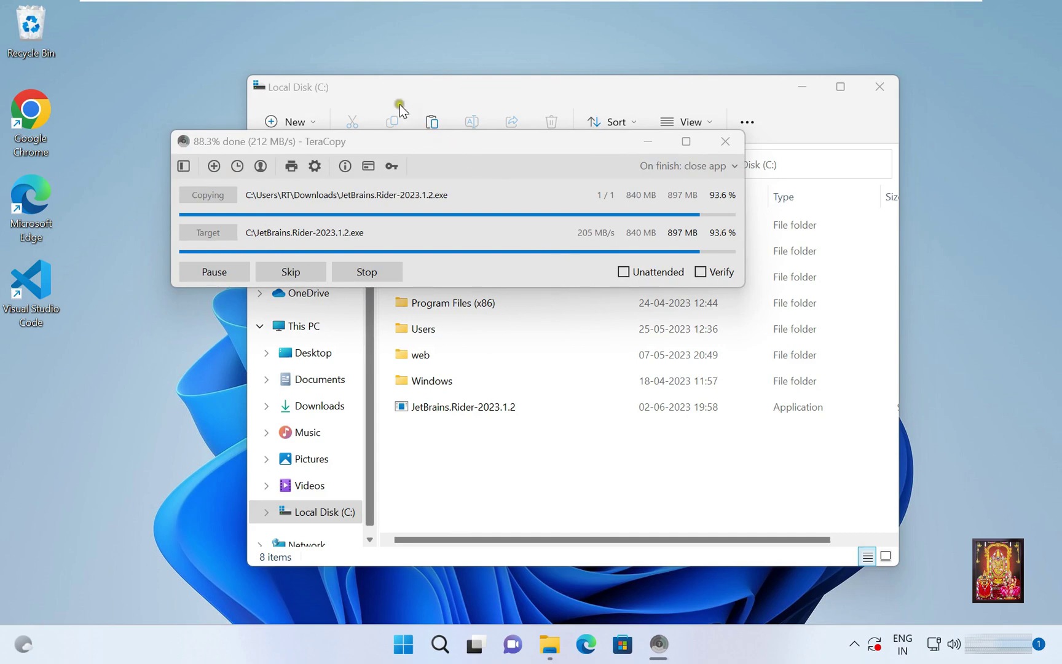
pyautogui.click(879, 87)
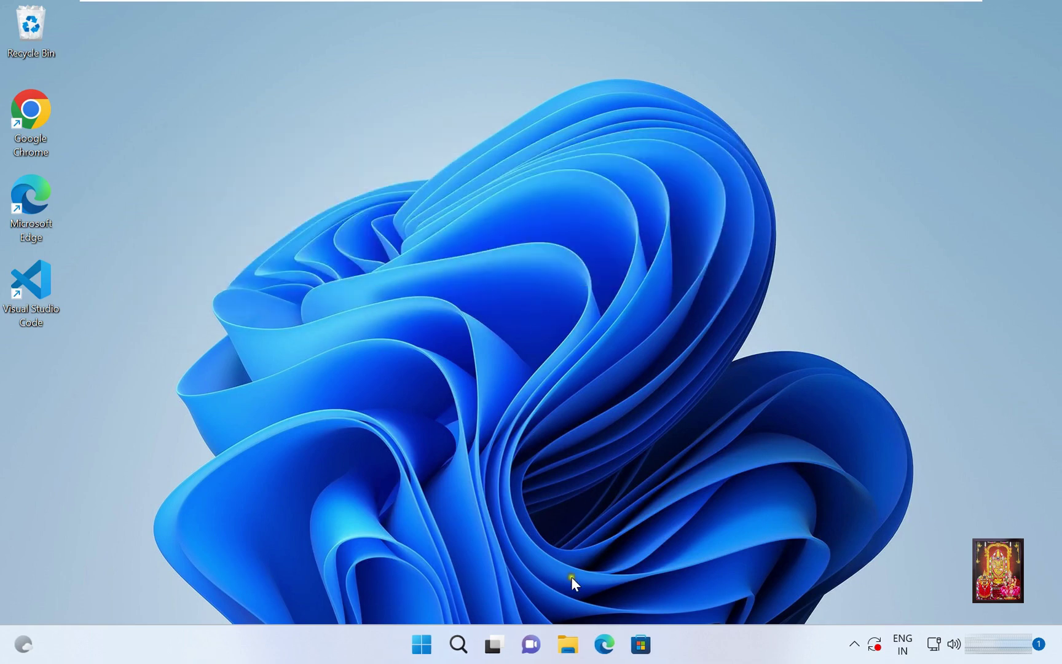
# Reopen File Explorer on Local Disk (C:) to verify JetBrains.Rider-2023.1.2 is present
pyautogui.click(568, 644)
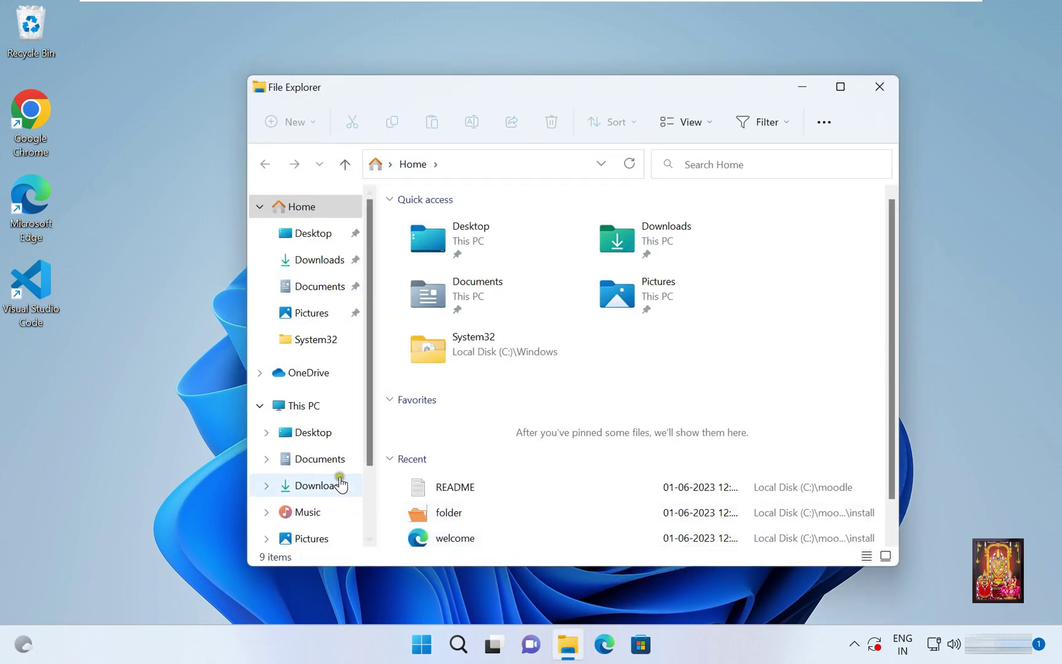
pyautogui.click(308, 408)
pyautogui.click(403, 384)
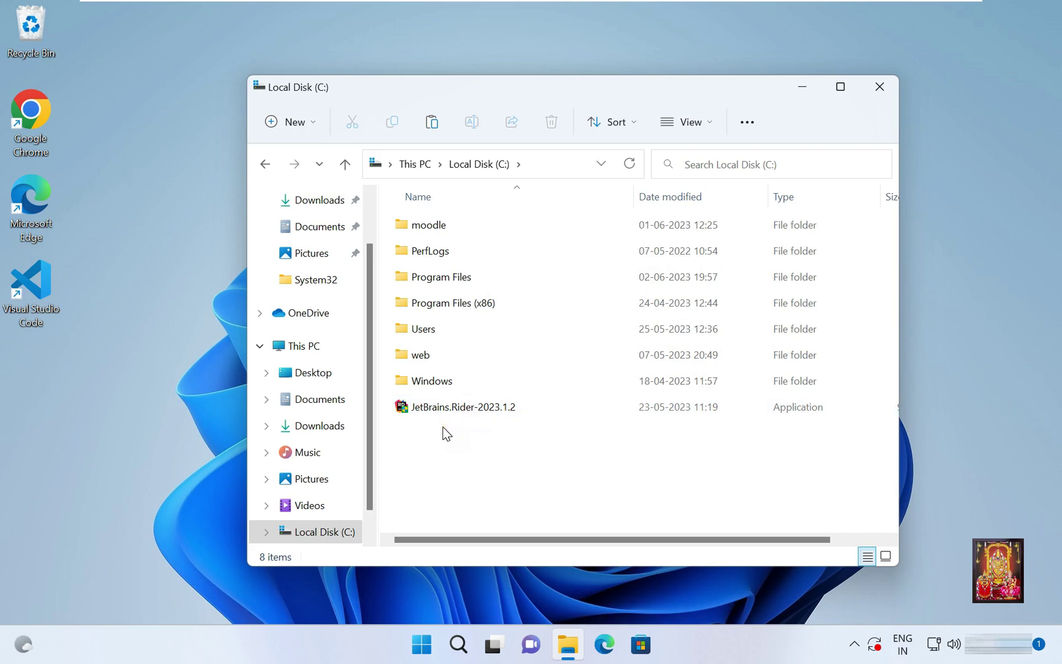
# Close the File Explorer window showing Local Disk (C:)
pyautogui.click(884, 91)
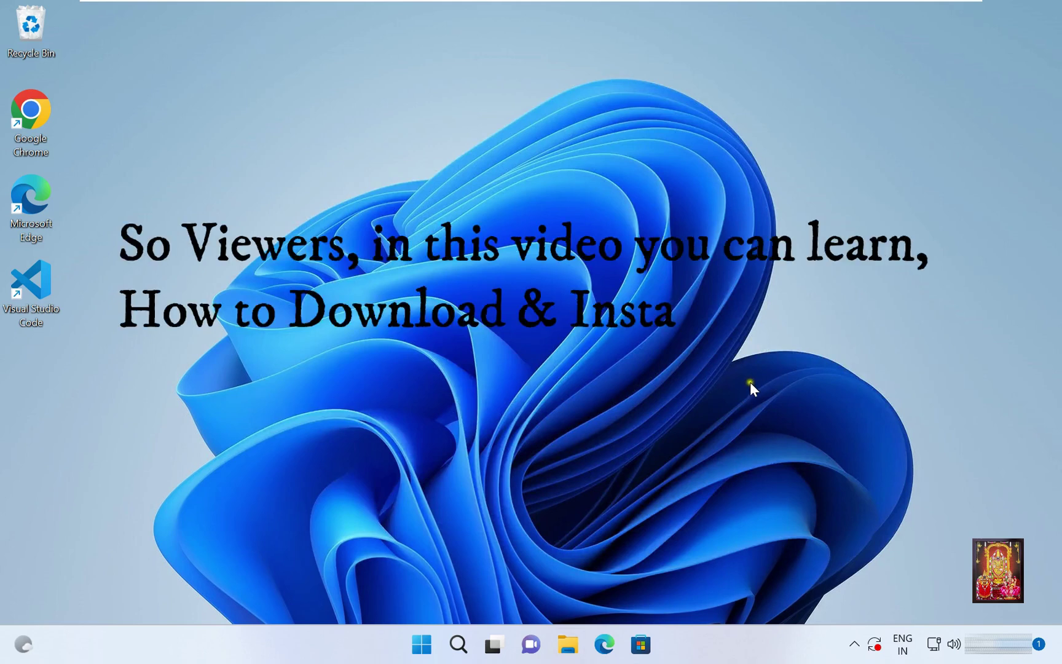